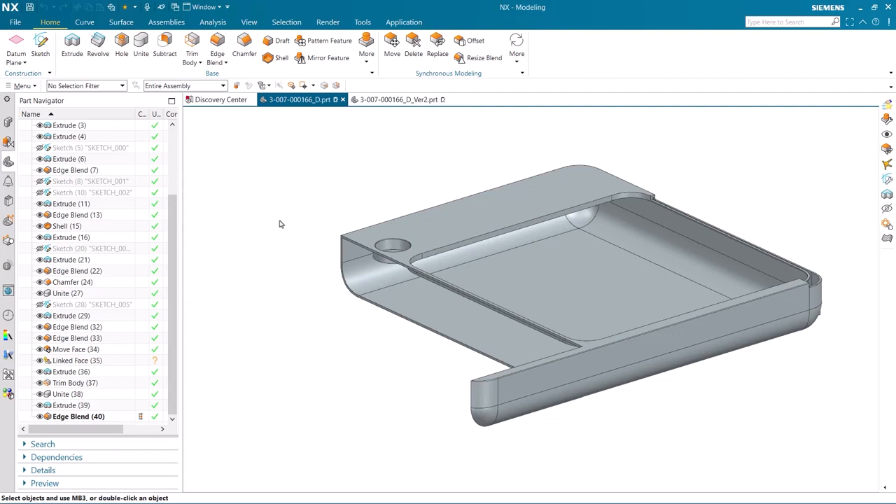
click(396, 100)
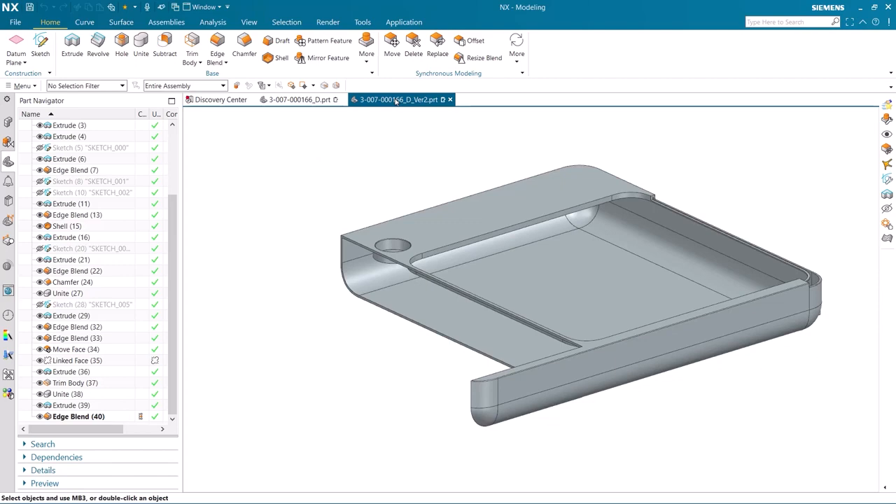
middle_drag(329, 223, 410, 280)
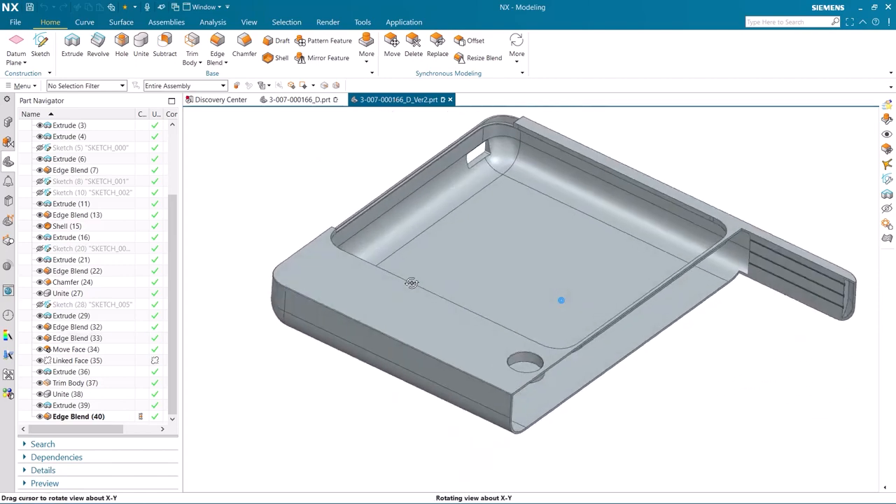
ctrl+click(89, 372)
key(Delete)
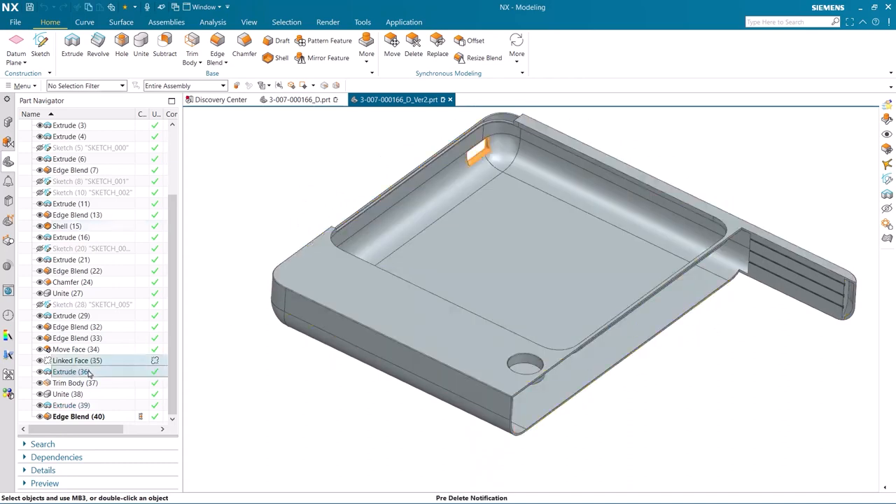
key(Return)
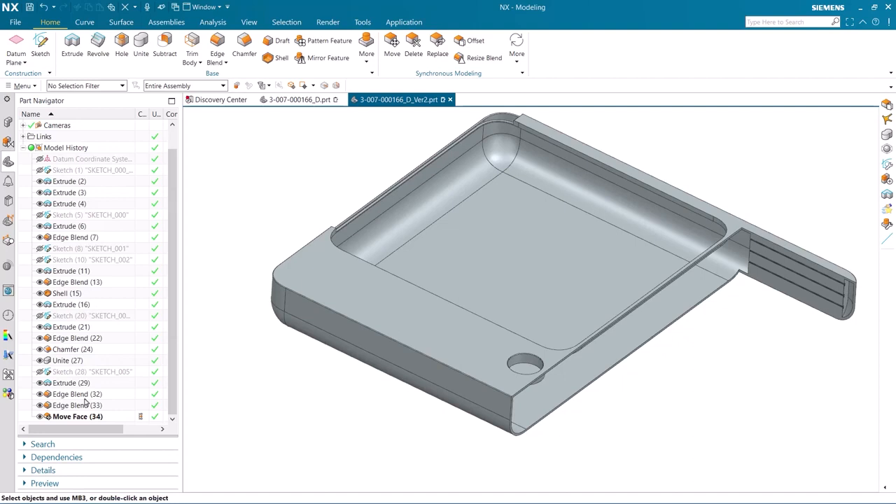
Step: Offset the cylindrical face of the round hole in the top face by 5 mm
click(476, 42)
scroll(521, 364, up, 8)
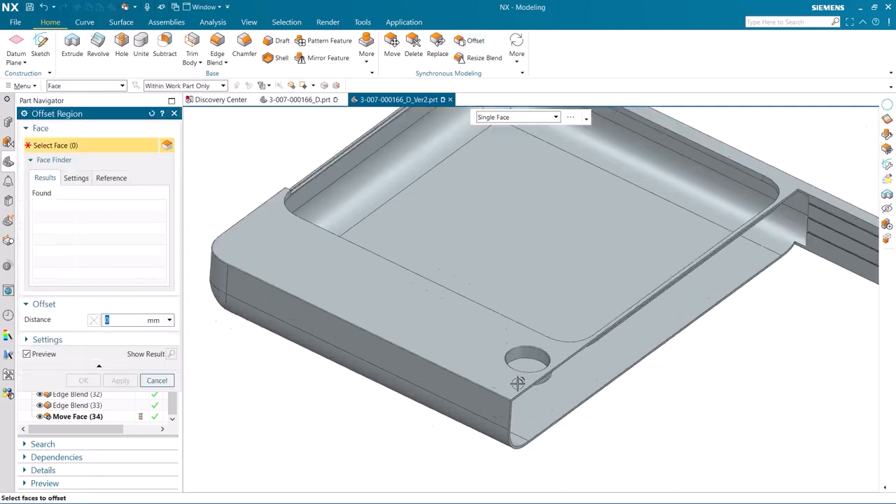
click(537, 310)
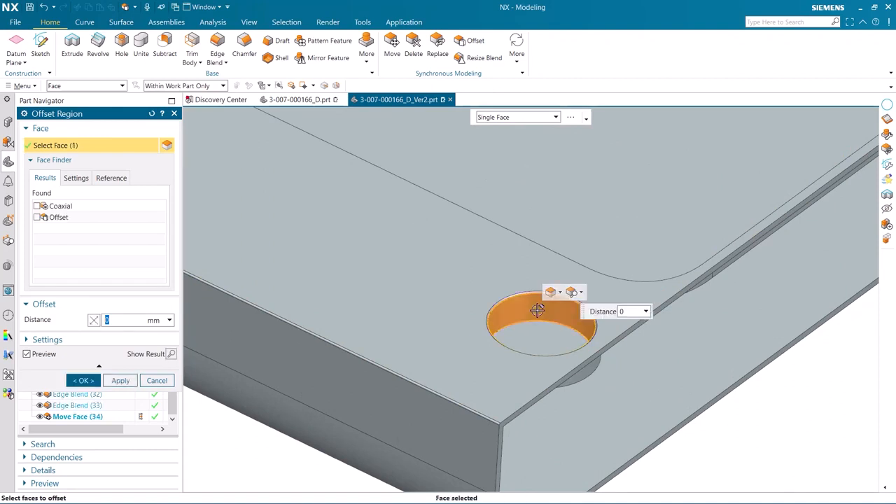
text(5)
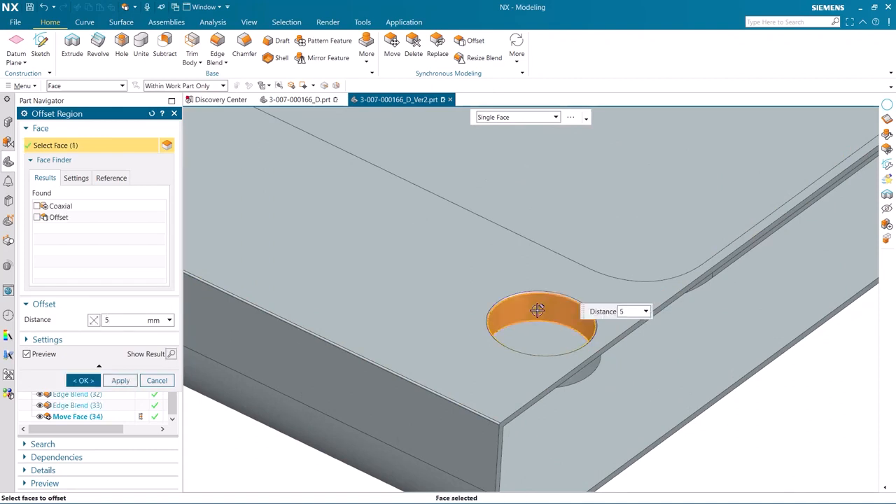
click(83, 380)
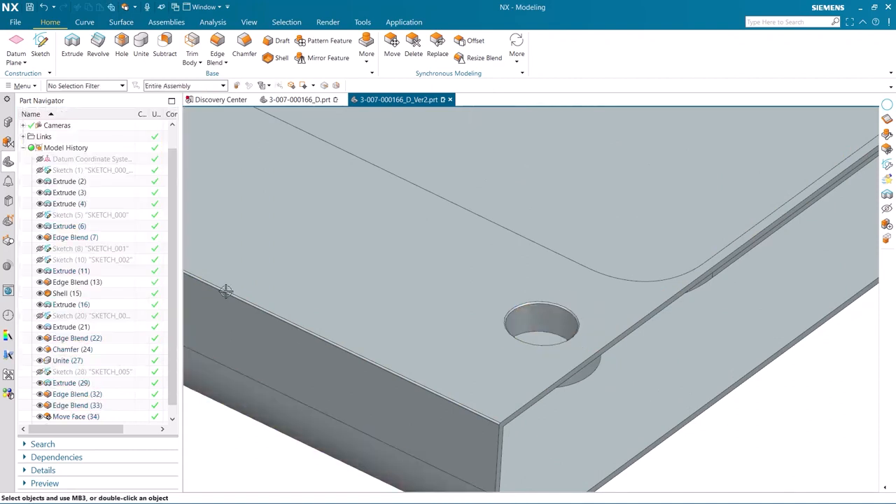
Step: Add a simple 8 mm hole normal to the top face near its rounded outer corner, subtracting until next
scroll(226, 290, down, 5)
shift+middle_drag(444, 304, 449, 360)
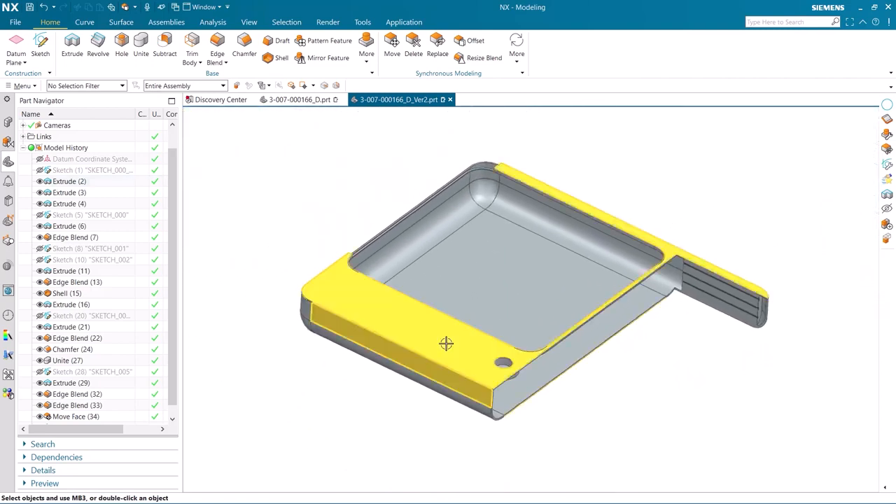
click(121, 49)
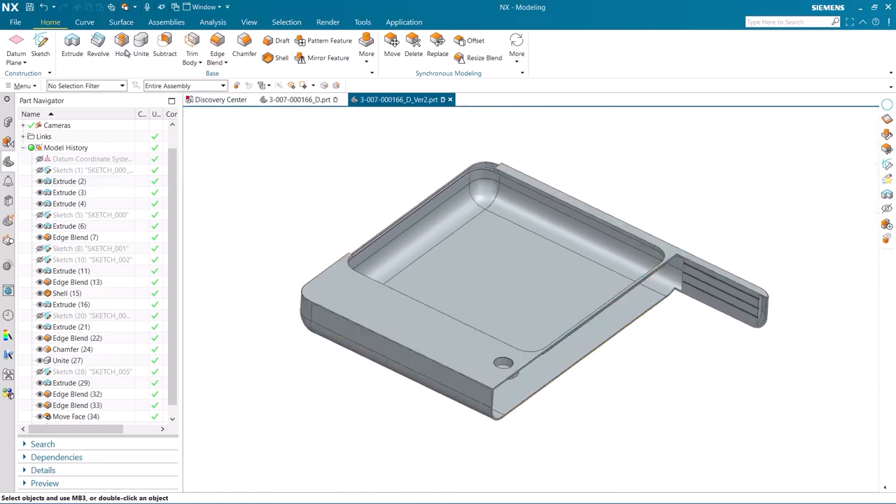
scroll(219, 245, up, 5)
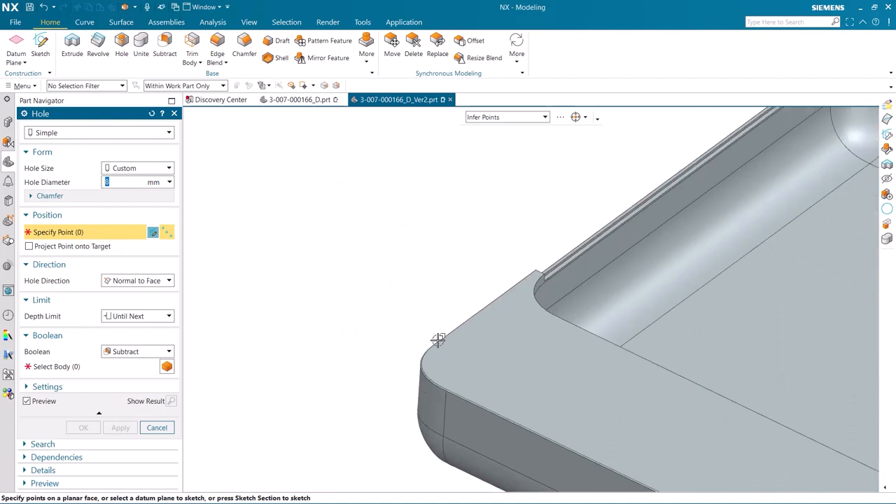
mouse_move(488, 360)
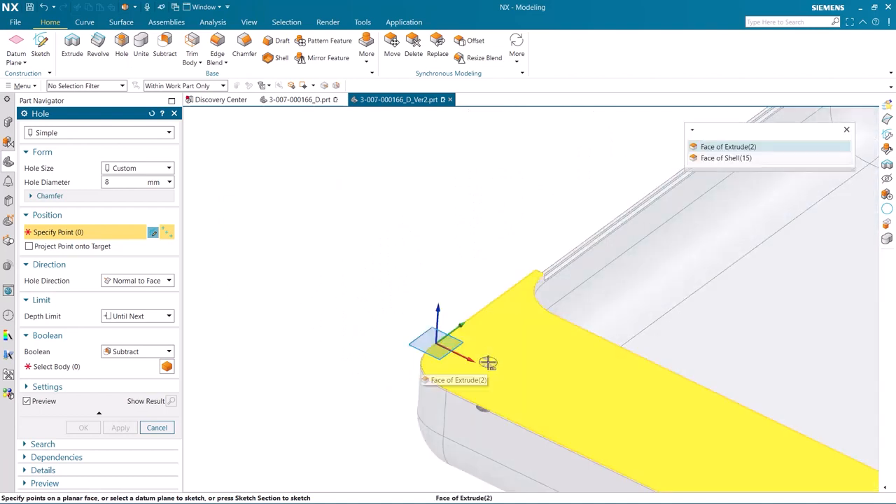
click(744, 145)
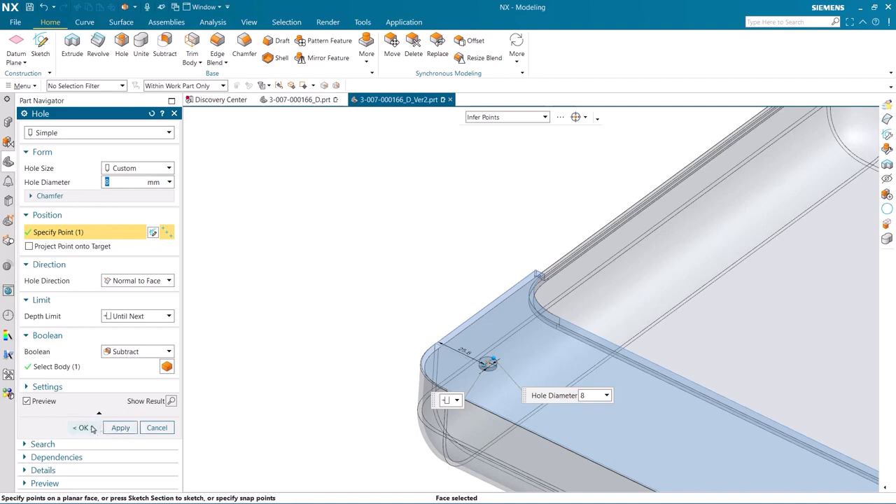
click(92, 428)
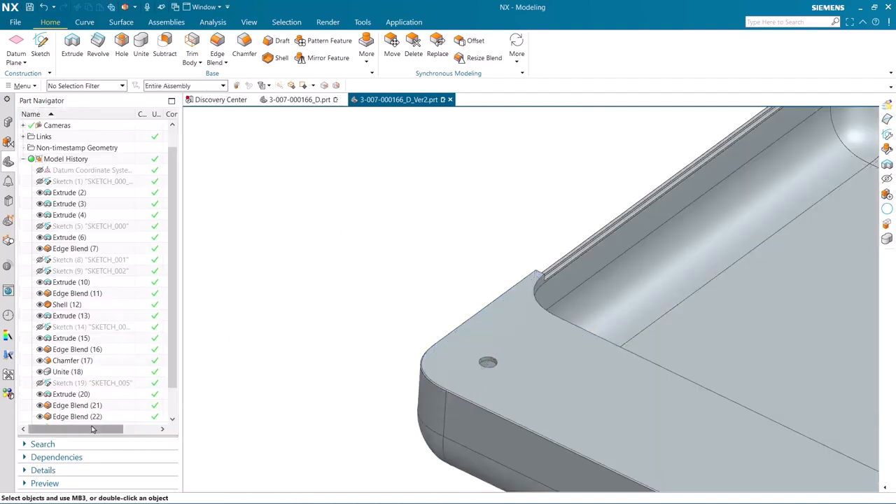
key(ctrl+f)
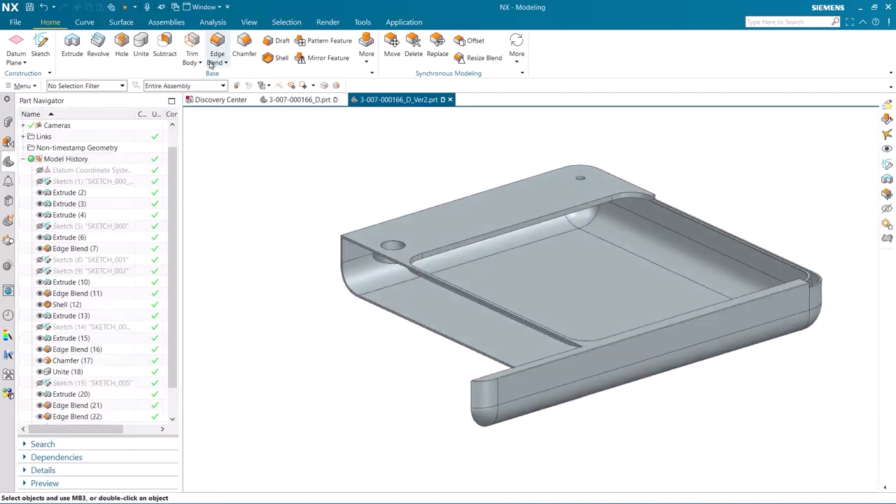
click(213, 22)
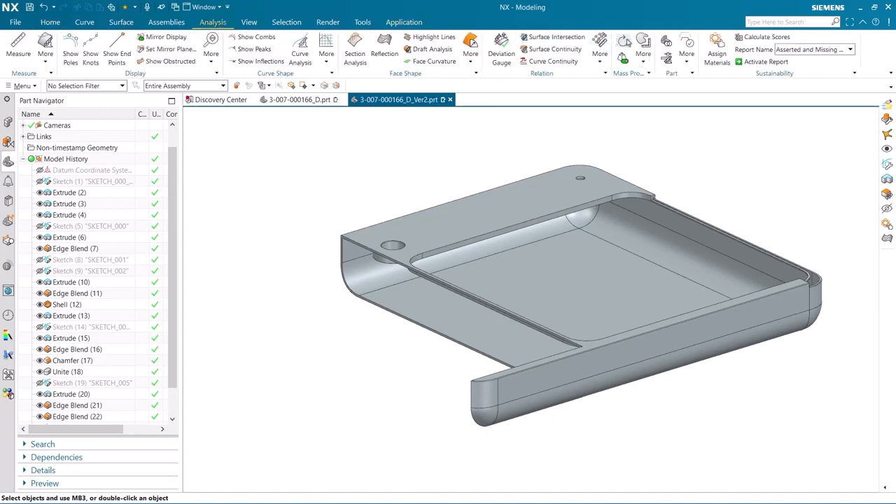
click(666, 40)
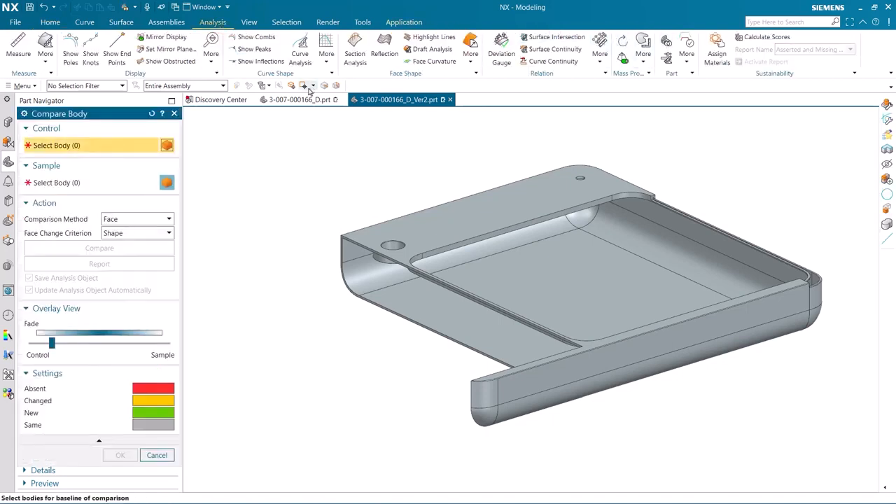
click(438, 215)
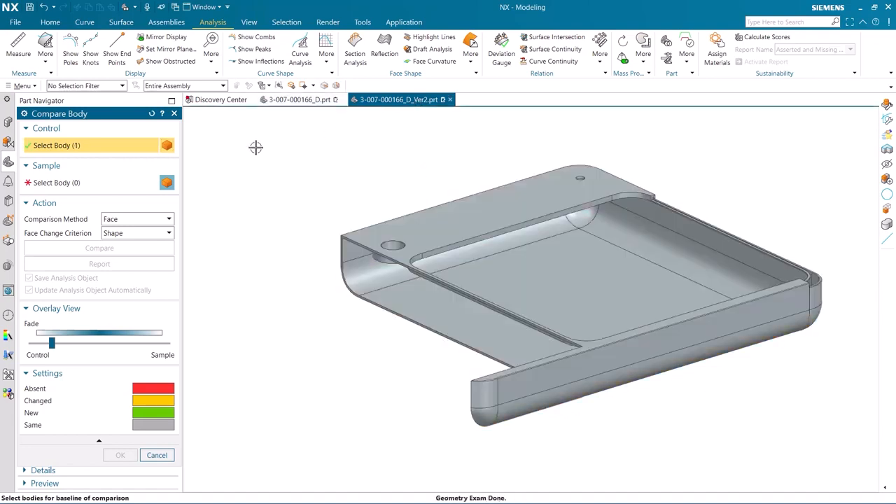
click(102, 186)
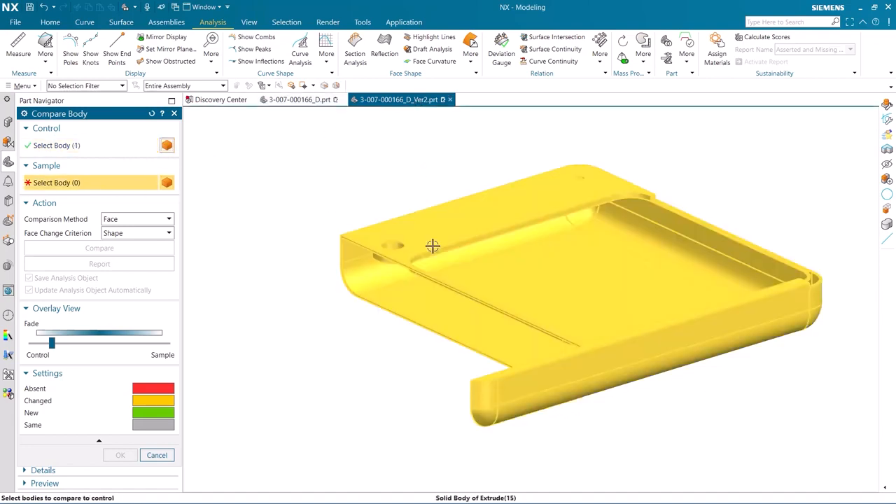
click(426, 245)
click(99, 249)
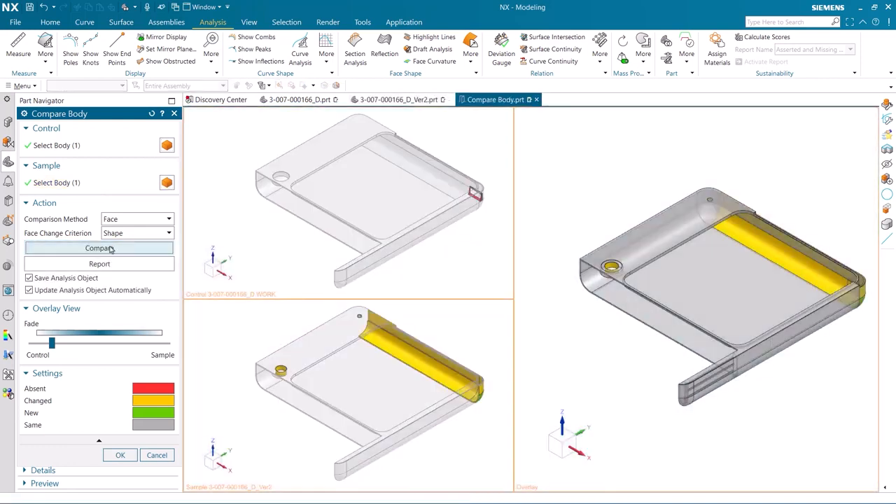
Step: Examine the control and sample views around the rectangular cutout, the small corner hole and the resized round hole
middle_drag(266, 266, 352, 206)
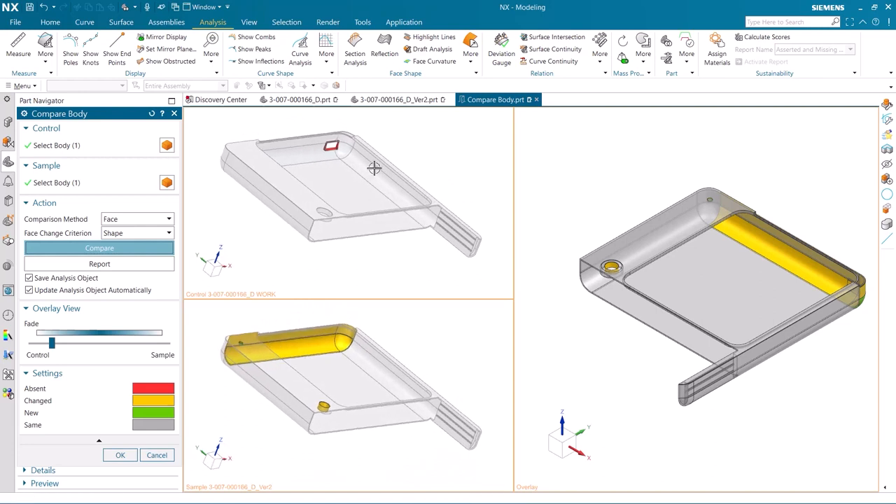
scroll(349, 148, up, 5)
scroll(349, 148, up, 1)
scroll(288, 166, up, 1)
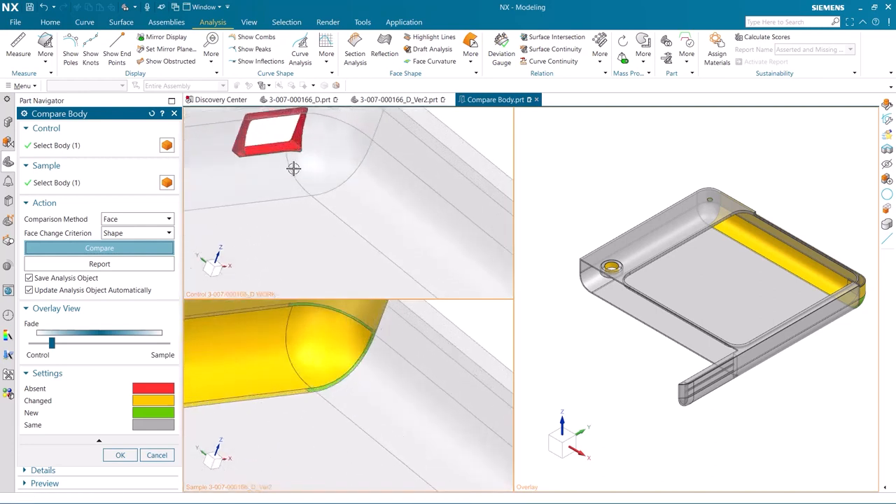
shift+middle_drag(294, 169, 362, 220)
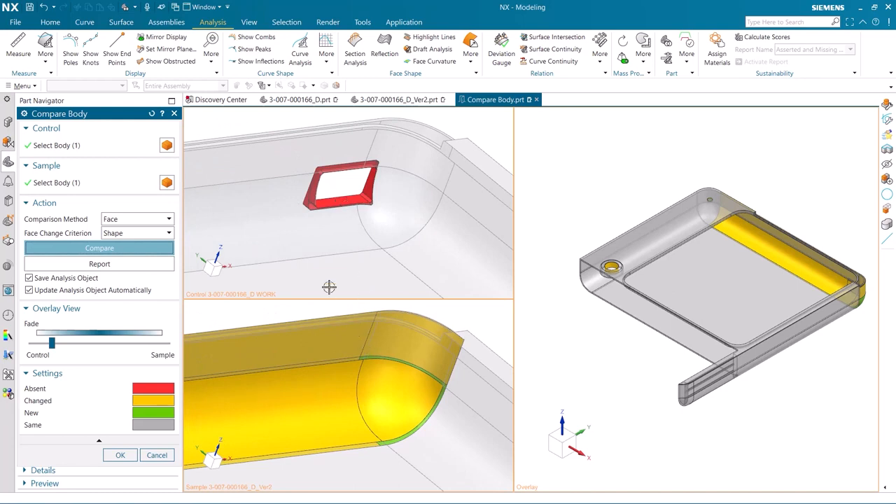
scroll(306, 209, down, 3)
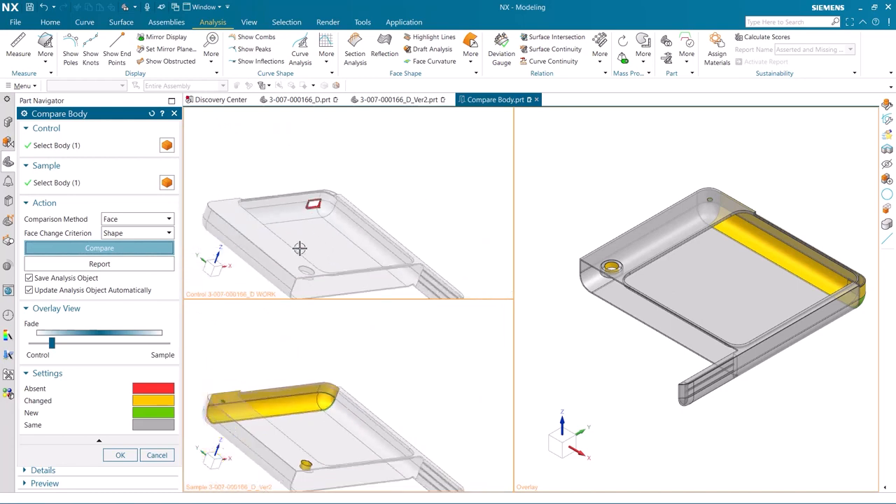
shift+middle_drag(298, 244, 320, 200)
scroll(321, 202, up, 5)
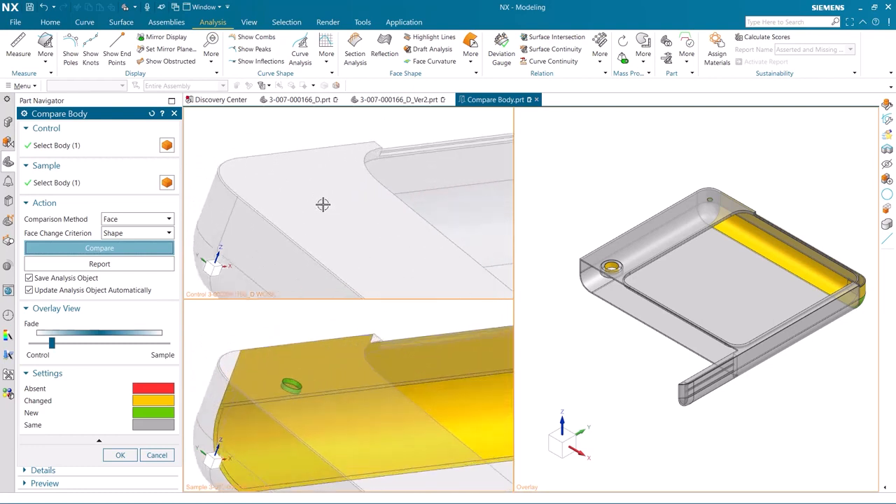
scroll(323, 208, up, 2)
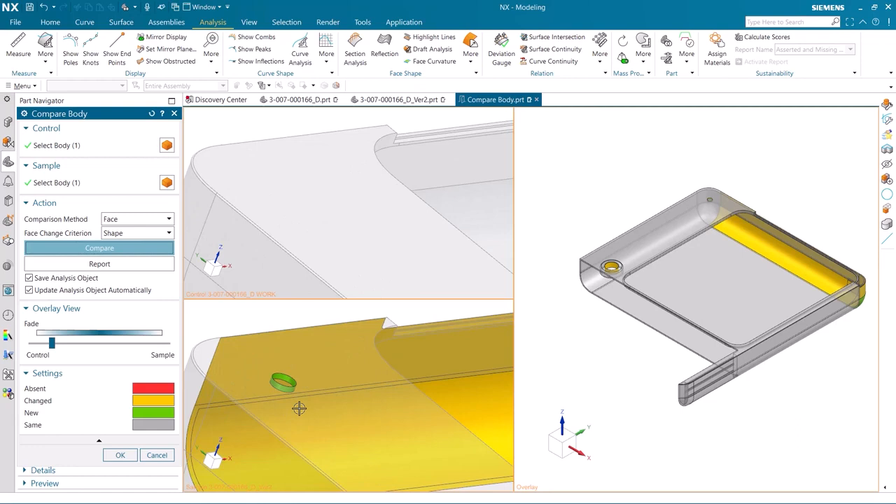
scroll(300, 408, down, 6)
shift+middle_drag(345, 423, 296, 350)
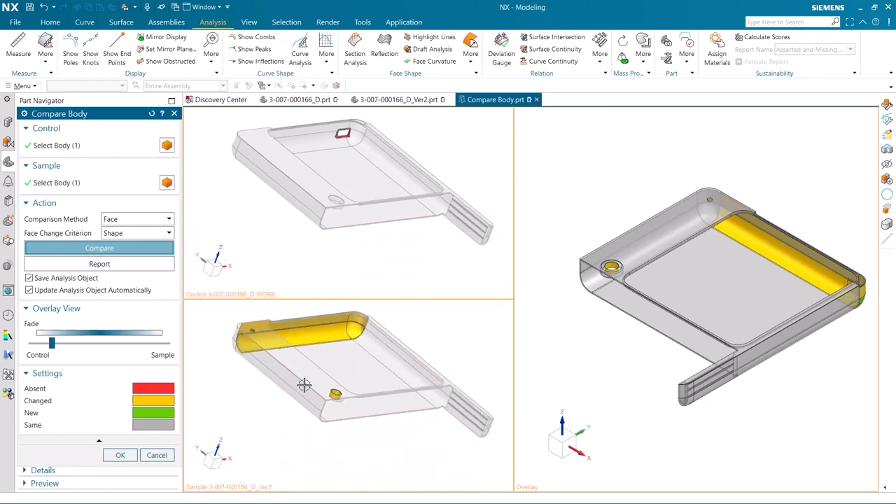
scroll(336, 395, up, 8)
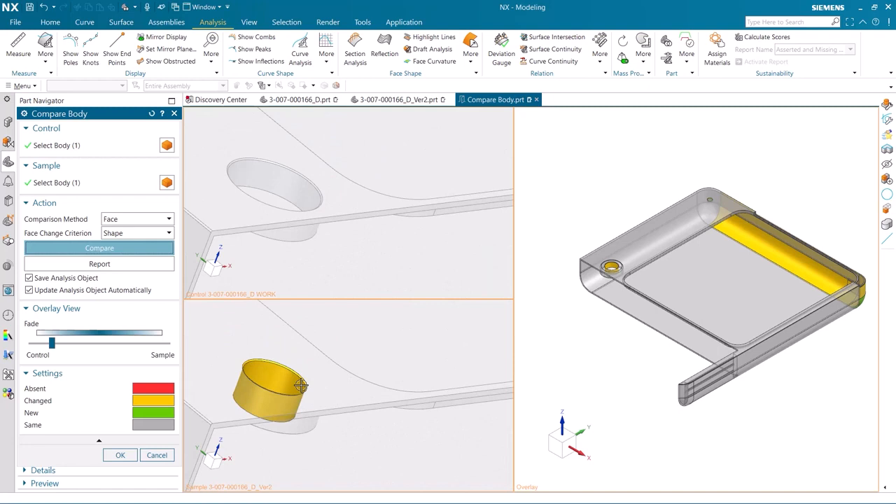
scroll(299, 384, down, 3)
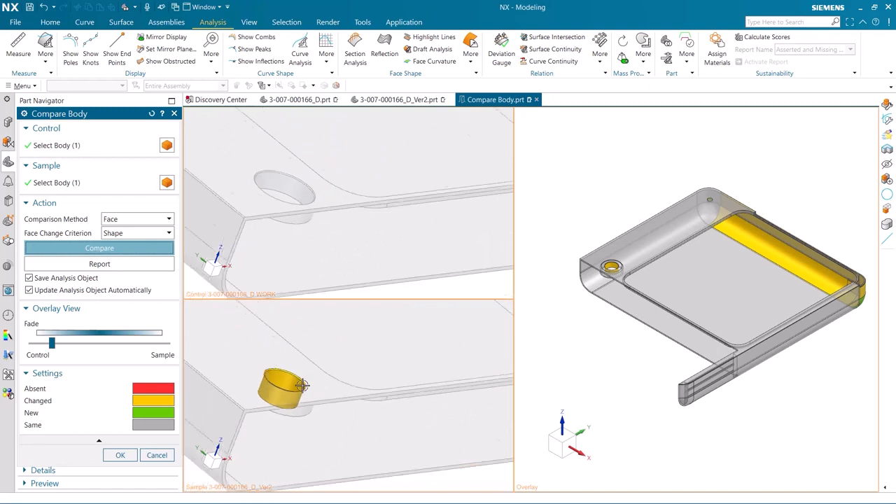
Step: Set the overlay fade about midway between control and sample, and rerun the comparison with Deviation as the face change criterion
drag(51, 343, 96, 348)
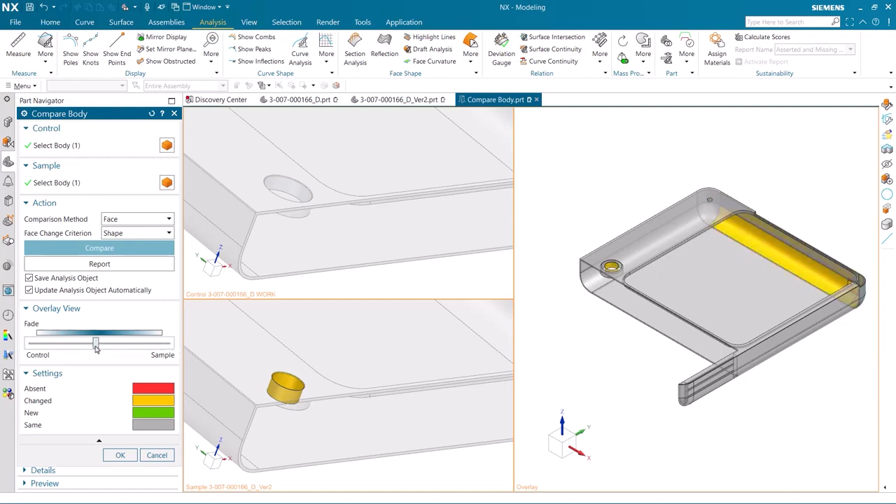
click(138, 235)
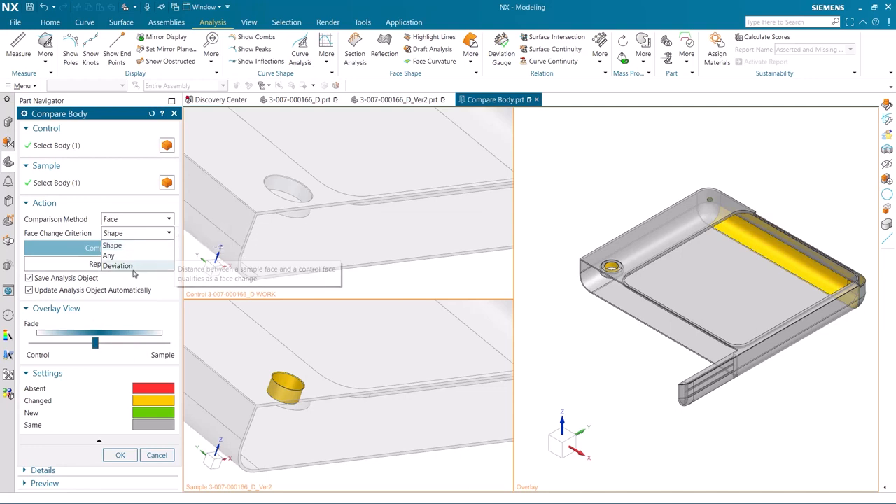
click(133, 268)
click(106, 254)
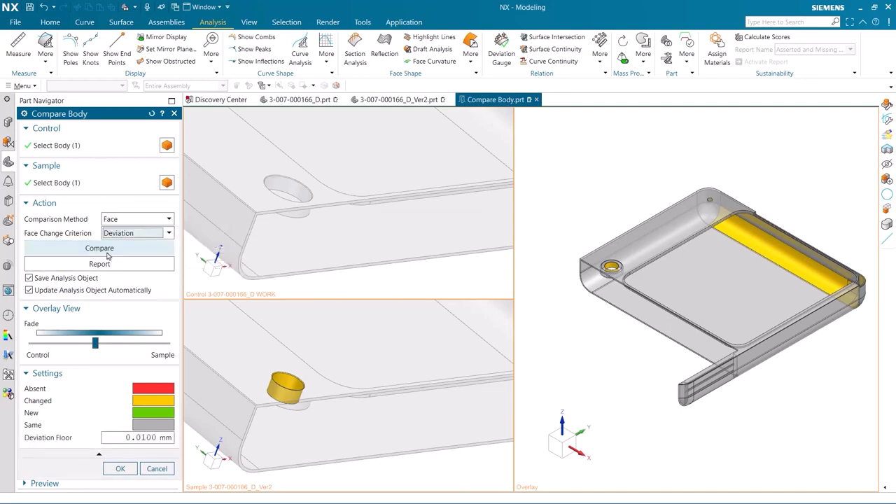
click(106, 253)
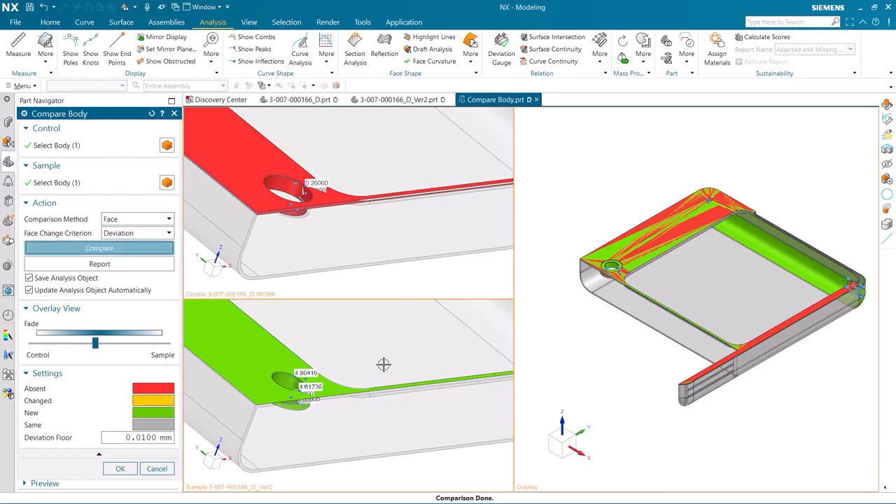
Step: Examine the deviation values around the resized round hole in the control and sample views
scroll(382, 362, down, 5)
middle_drag(328, 374, 310, 394)
scroll(327, 371, up, 3)
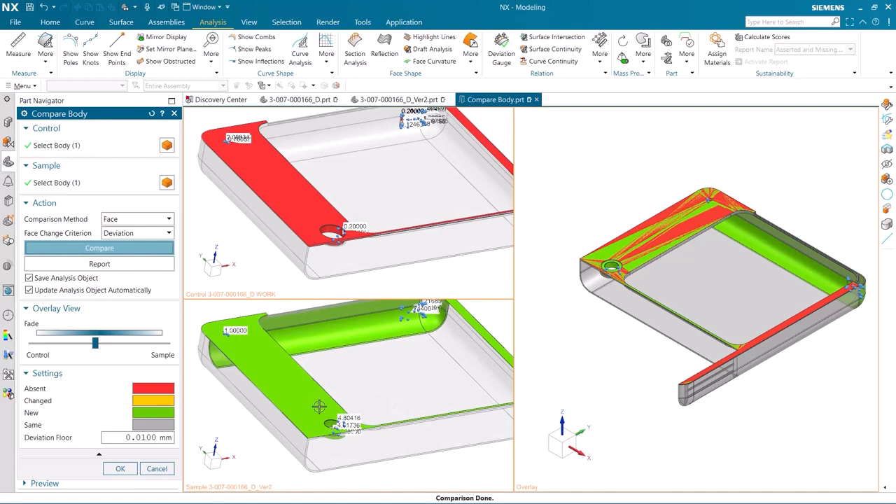
scroll(319, 406, up, 6)
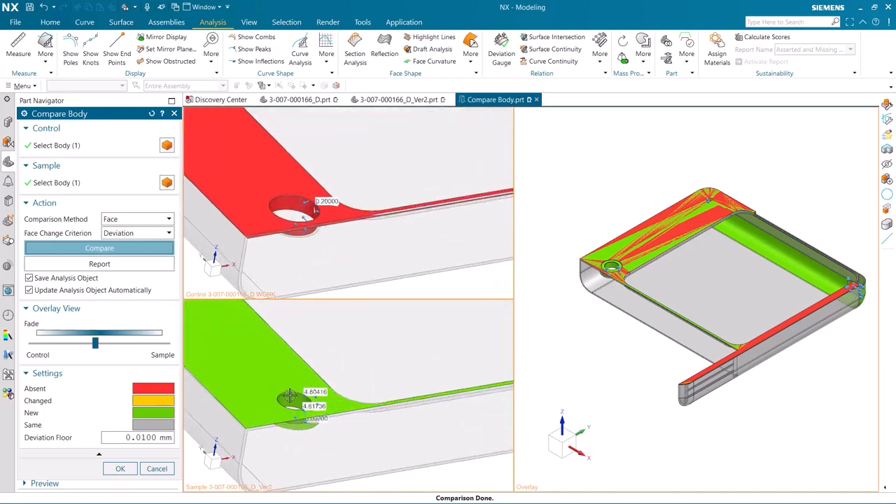
mouse_move(324, 396)
middle_down()
mouse_move(320, 417)
mouse_move(323, 398)
middle_up()
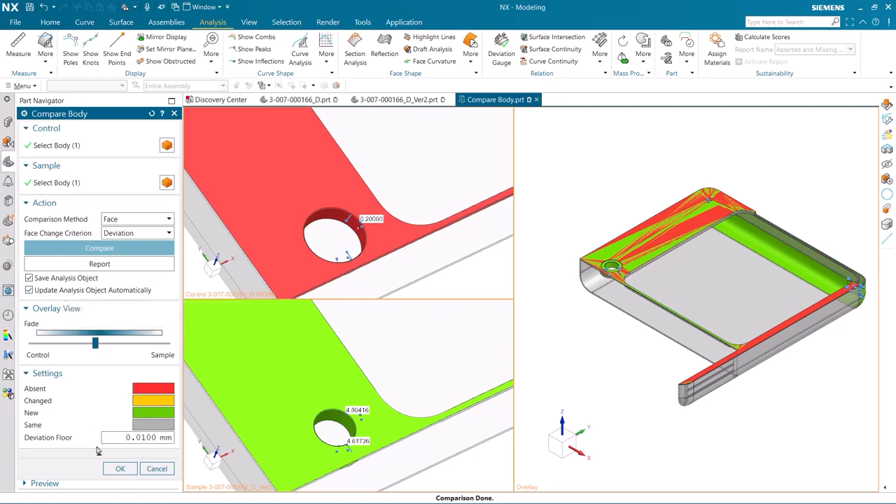
click(116, 469)
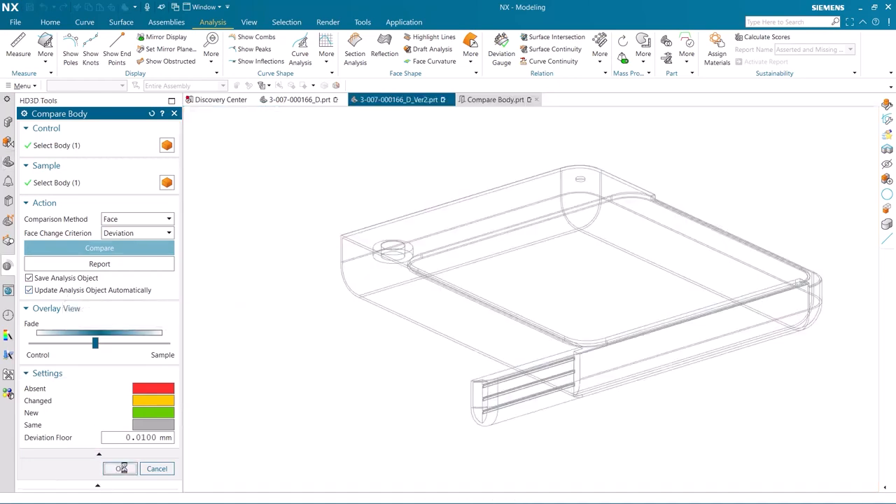
click(9, 161)
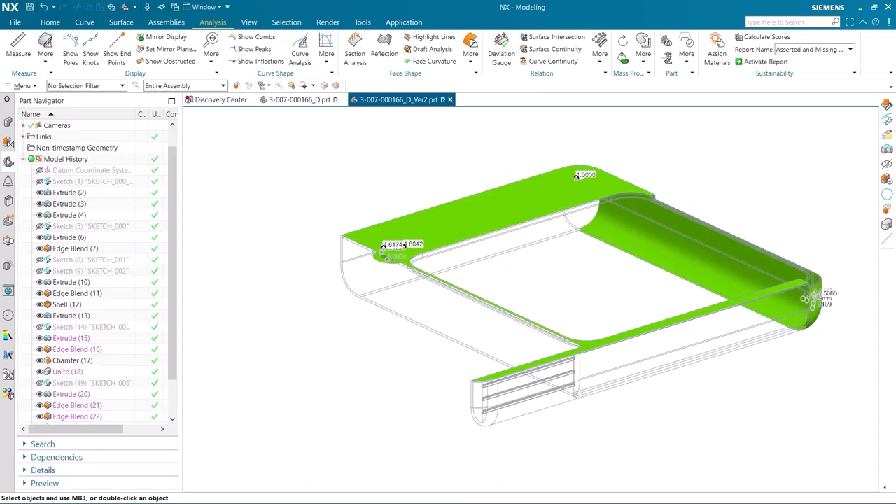
scroll(60, 343, down, 2)
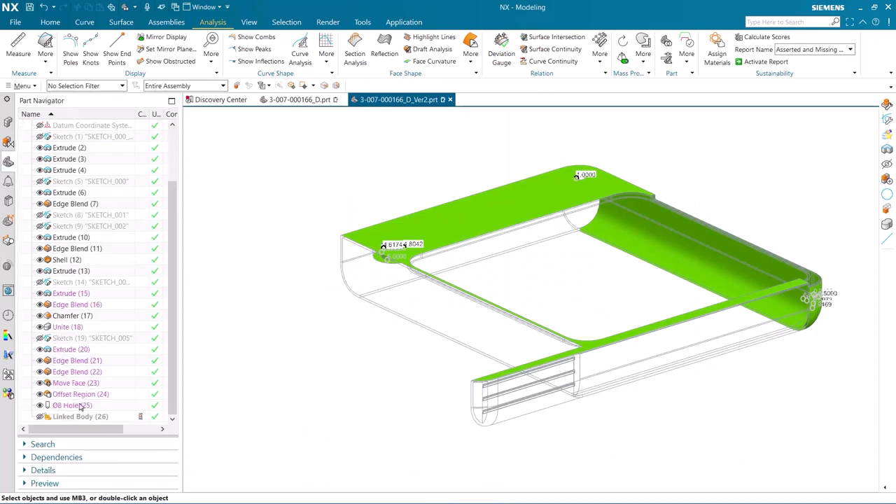
click(41, 418)
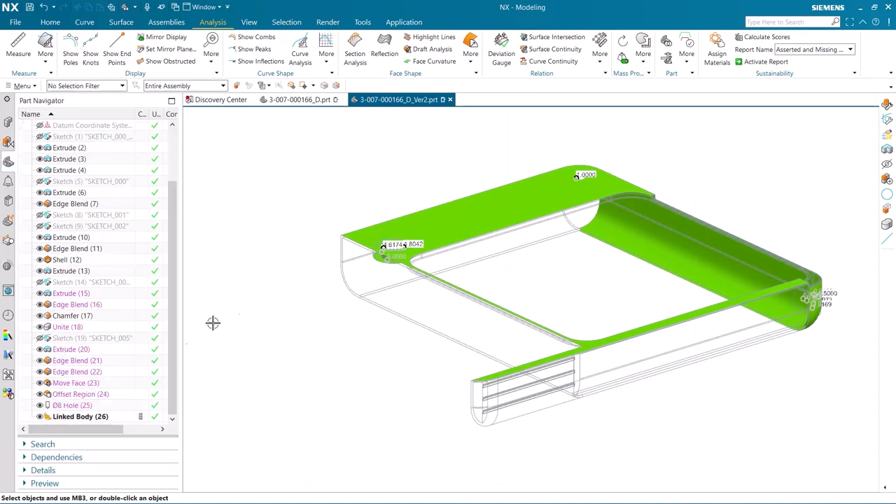
Step: Display the part shaded and toggle the visibility of the overlapping modified and linked bodies, leaving only Linked Body (26) shown
right_click(257, 296)
click(258, 297)
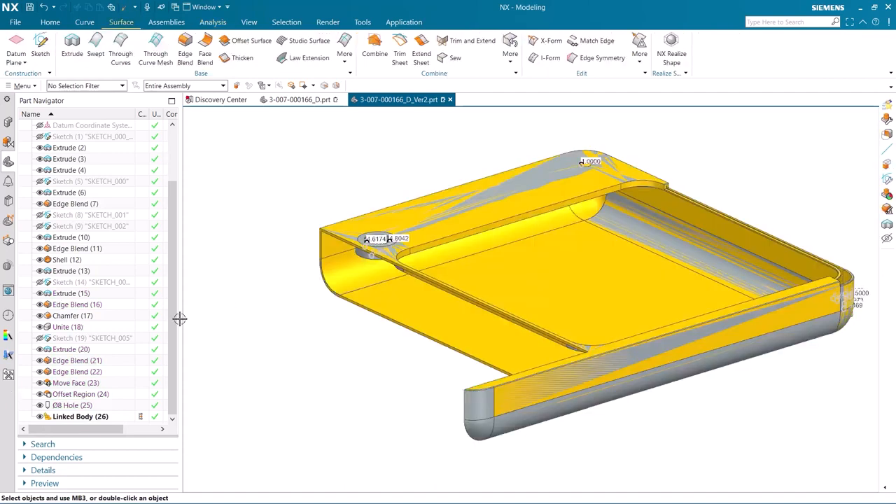
middle_drag(260, 324, 334, 336)
click(40, 349)
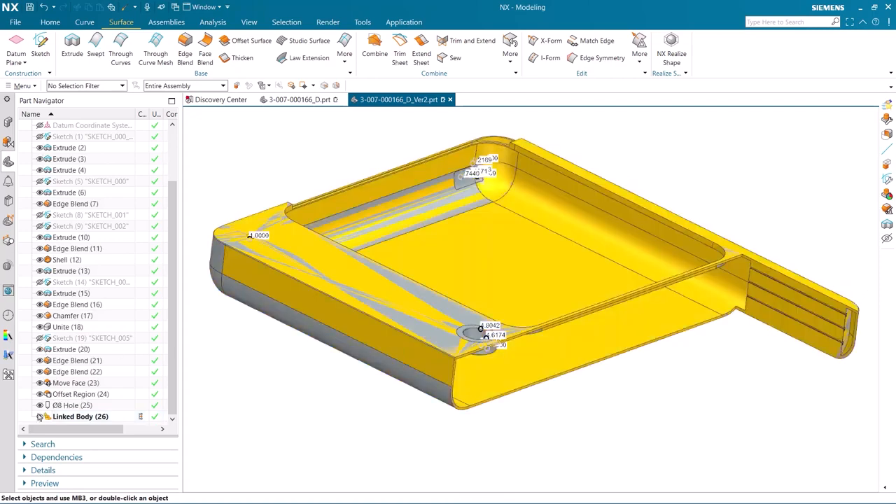
click(40, 416)
click(40, 416)
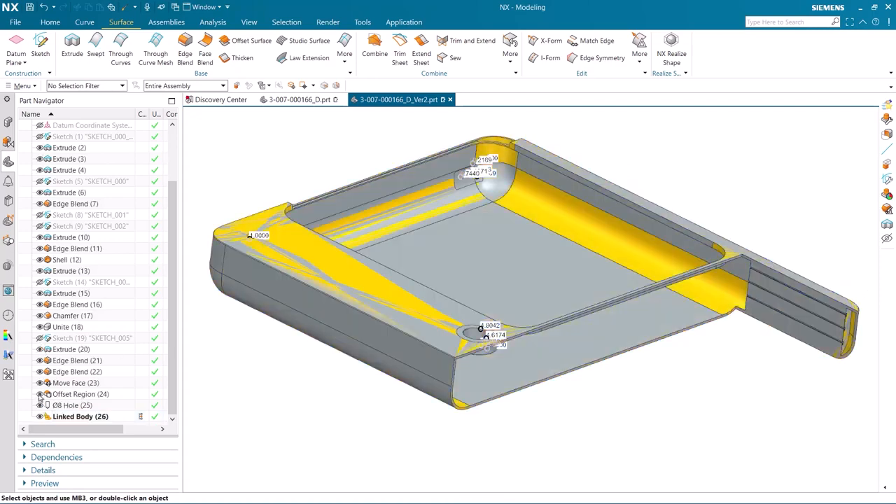
click(41, 351)
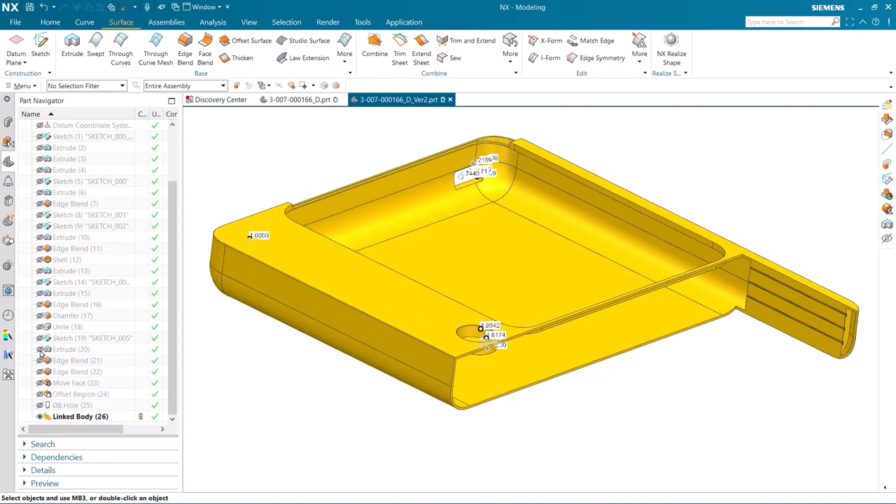